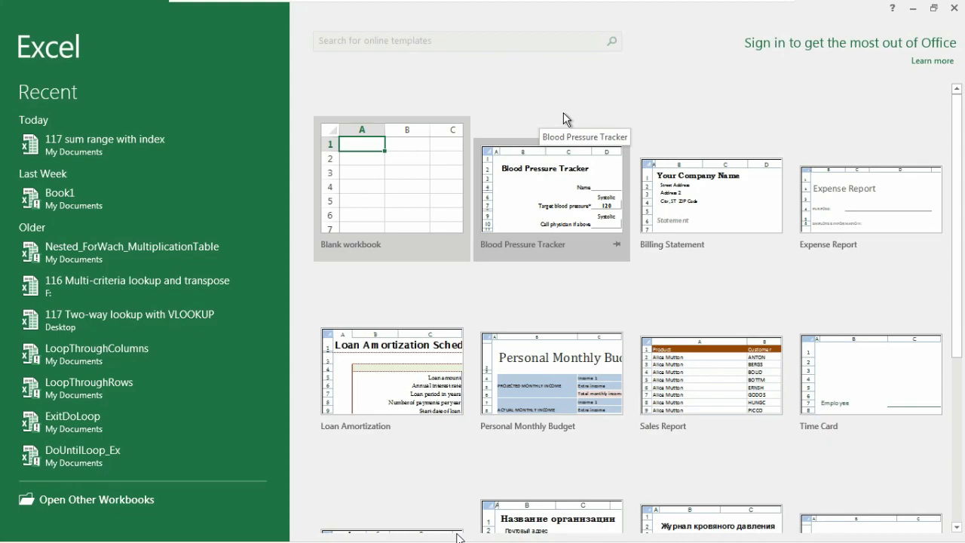
# Open the '117 sum range with index' workbook and select the Total Amount cell H6.
pyautogui.click(122, 139)
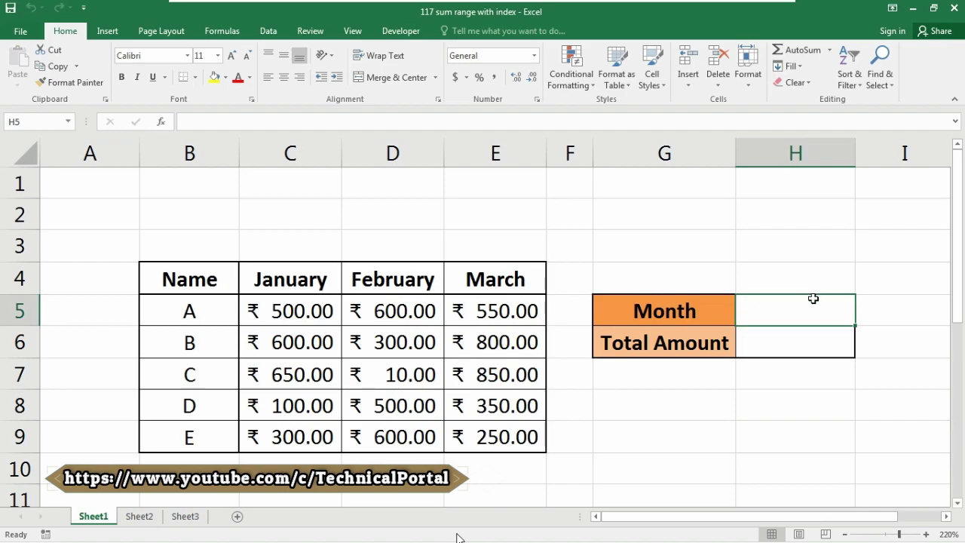
pyautogui.click(769, 344)
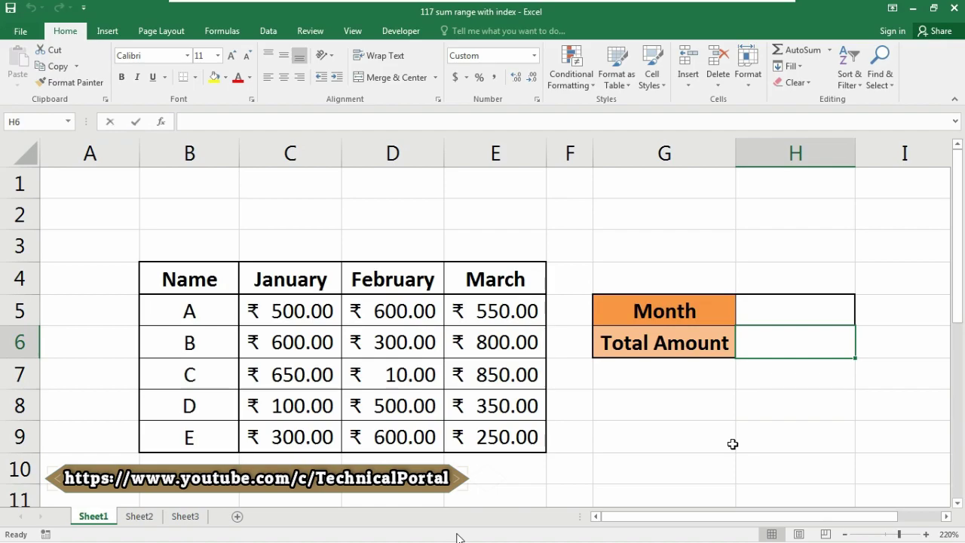
# Enter =SUM(INDEX(C5:E9,0,H5)) in H6 to total the month column picked by H5.
pyautogui.write('=sum')
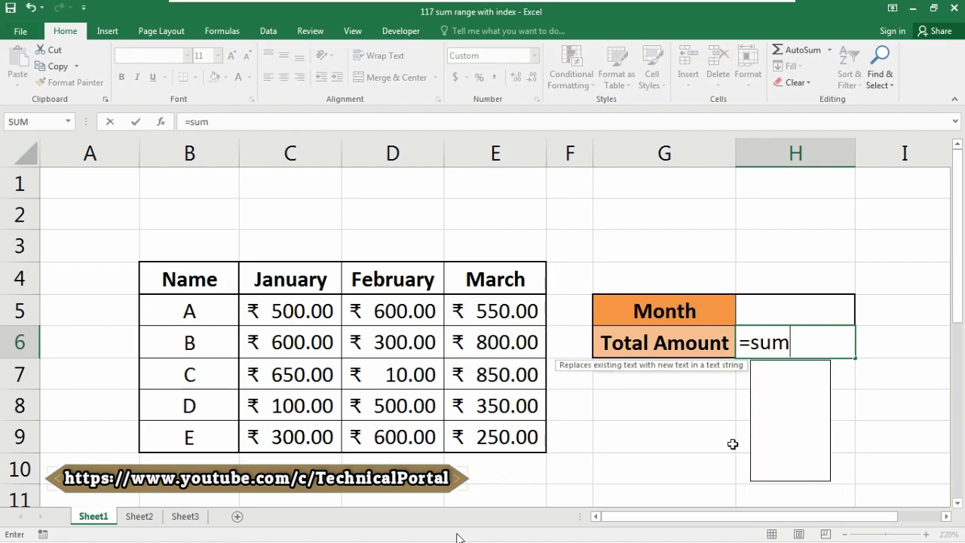
pyautogui.press('Tab')
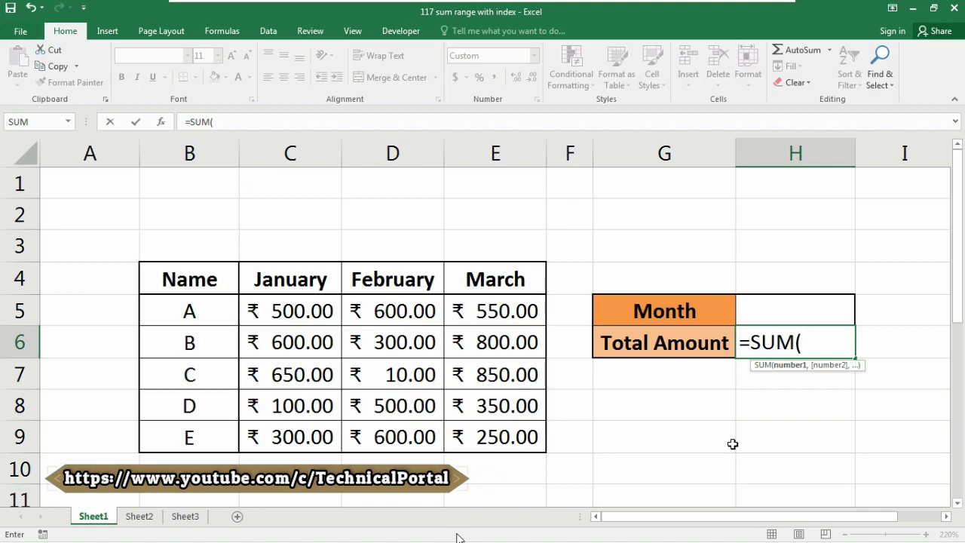
pyautogui.write('index')
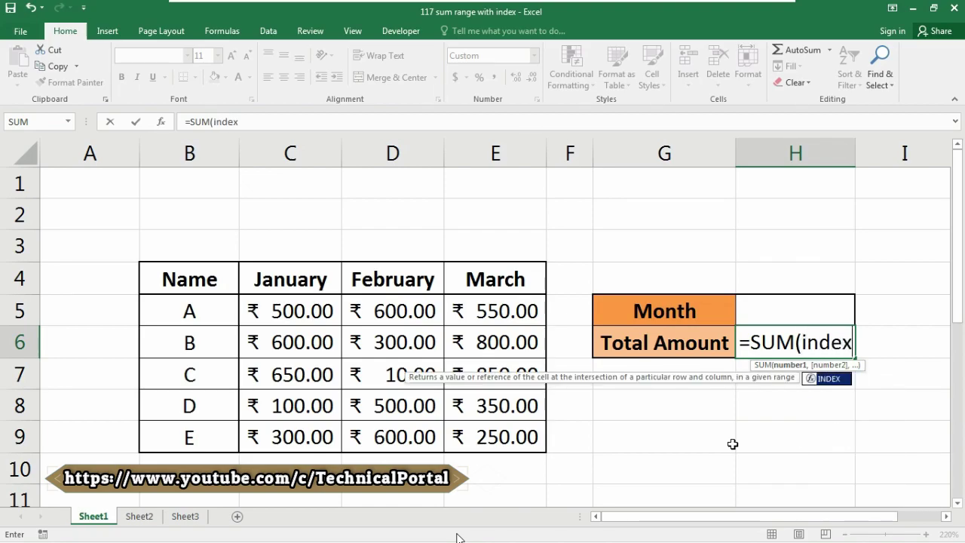
pyautogui.press('Tab')
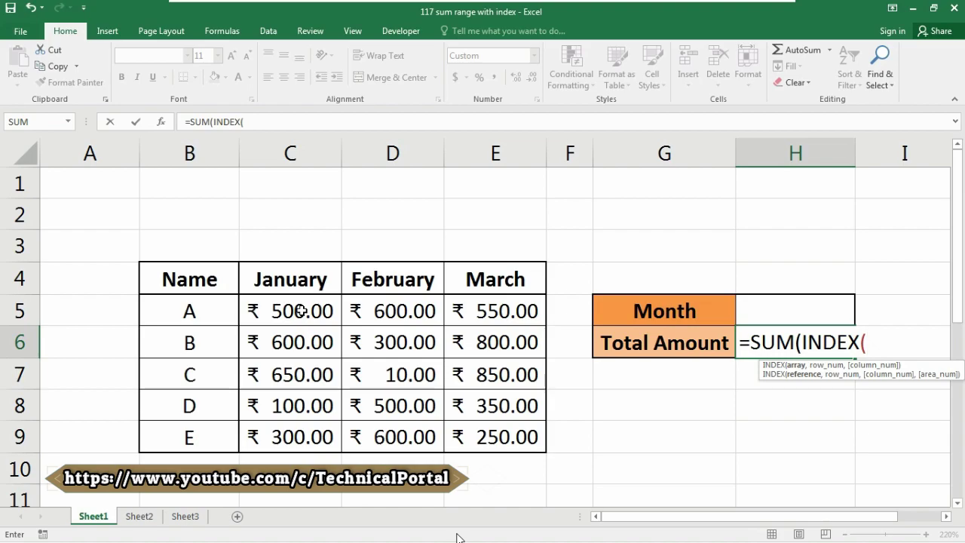
pyautogui.moveTo(300, 311); pyautogui.dragTo(478, 429)
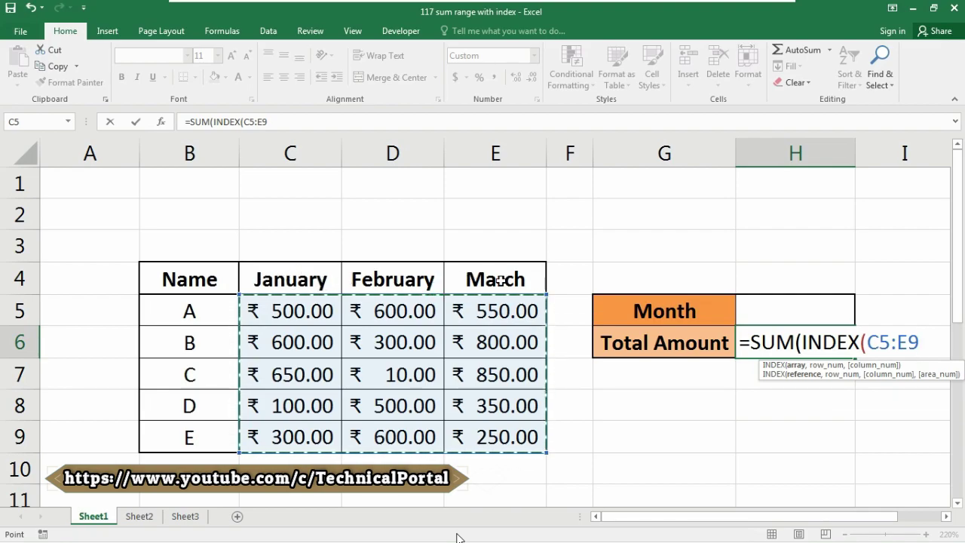
pyautogui.write(',')
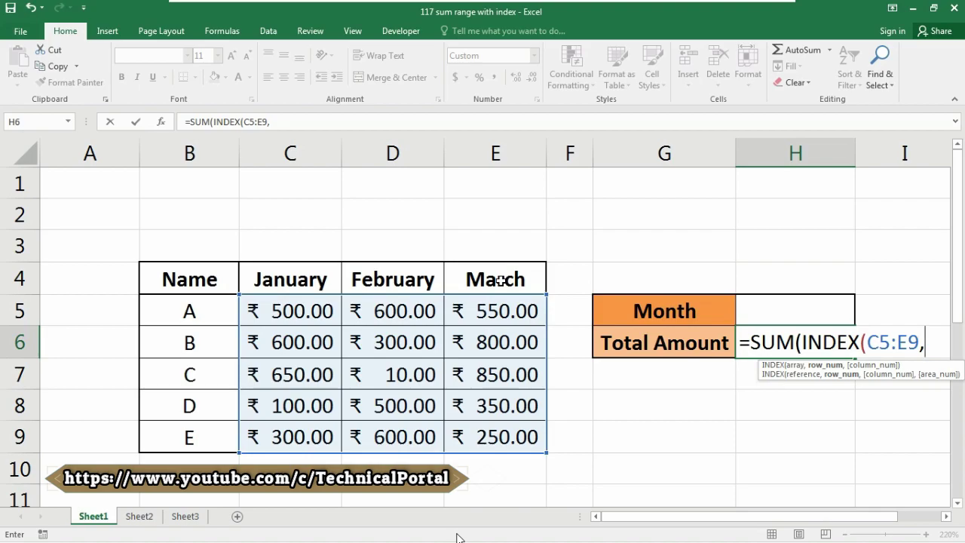
pyautogui.write('0,')
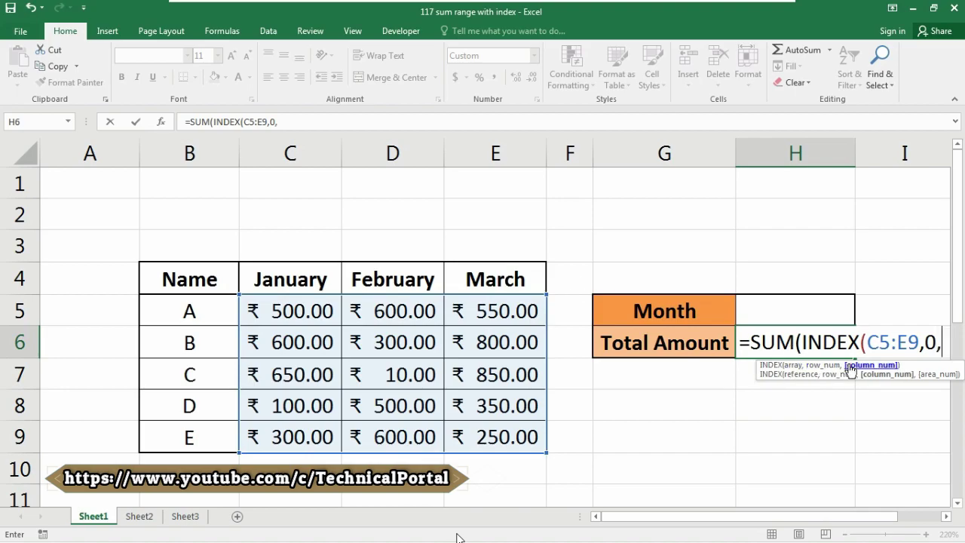
pyautogui.click(791, 308)
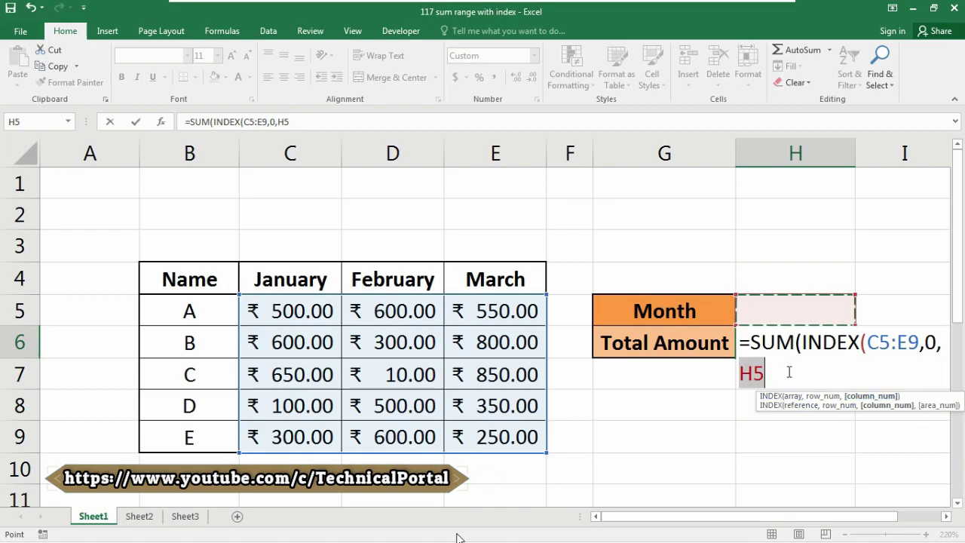
pyautogui.click(789, 372)
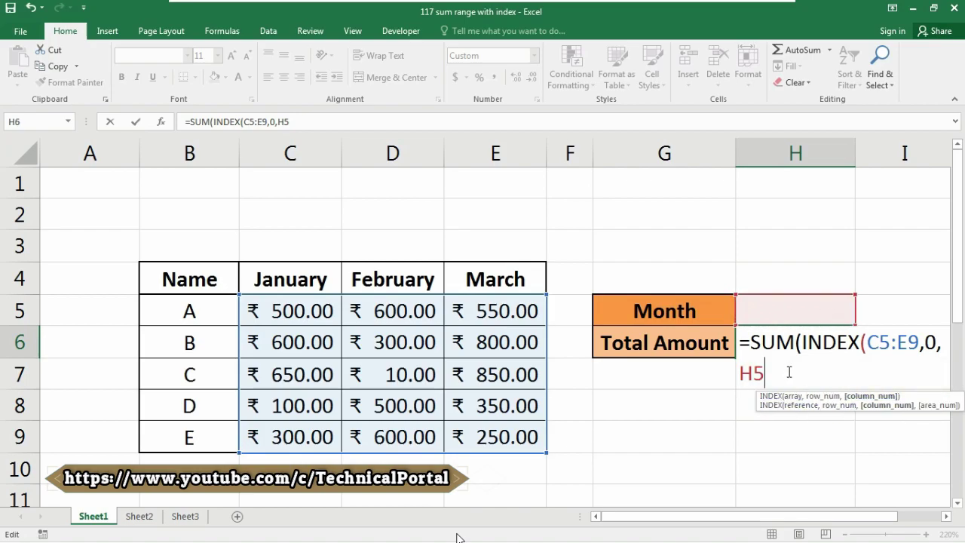
pyautogui.write('))')
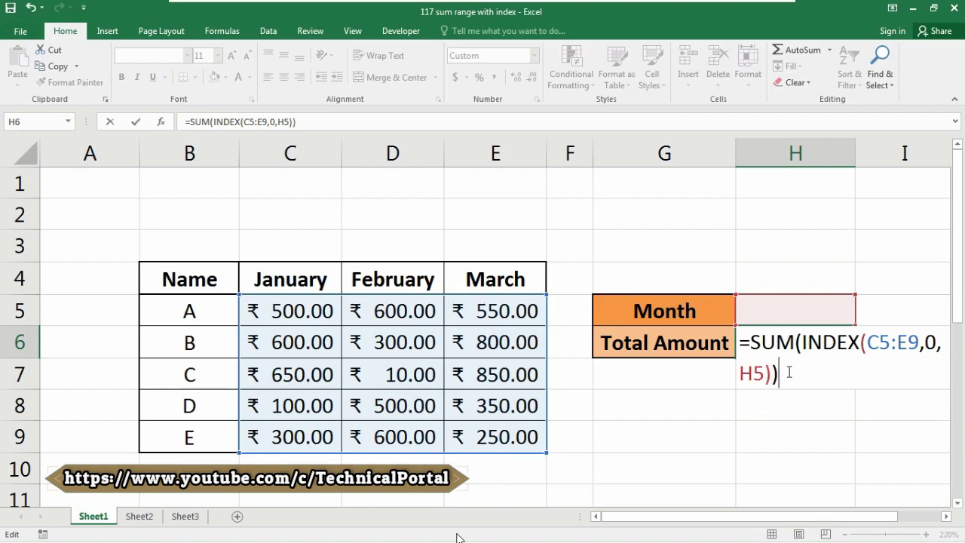
pyautogui.press('Return')
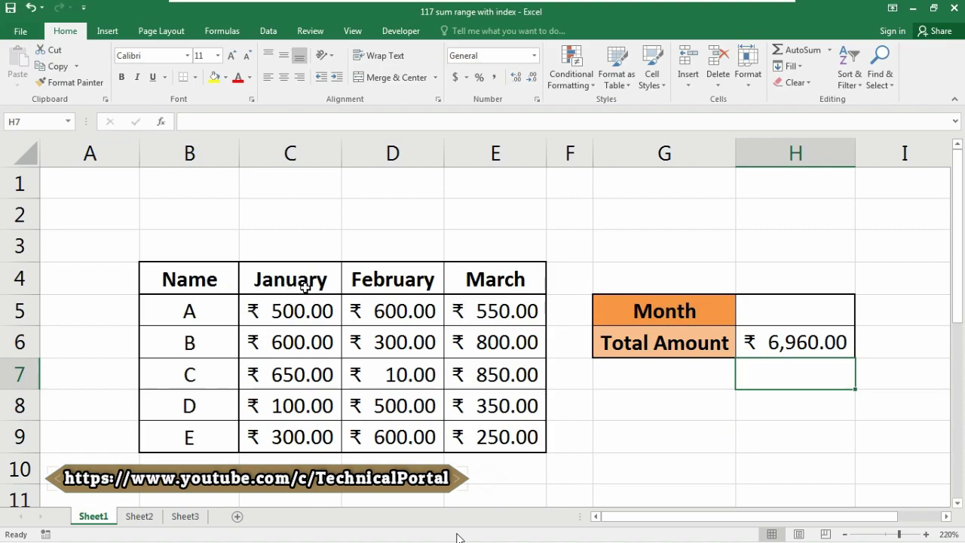
# Set Month H5 to 1 and select C5:C9 to confirm January totals 2,150.00.
pyautogui.click(764, 315)
pyautogui.write('1')
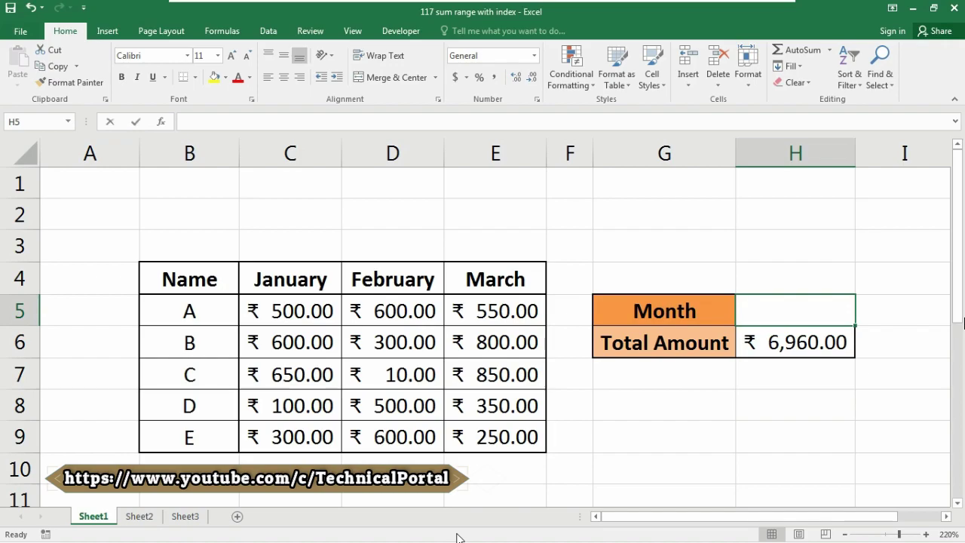
pyautogui.press('Return')
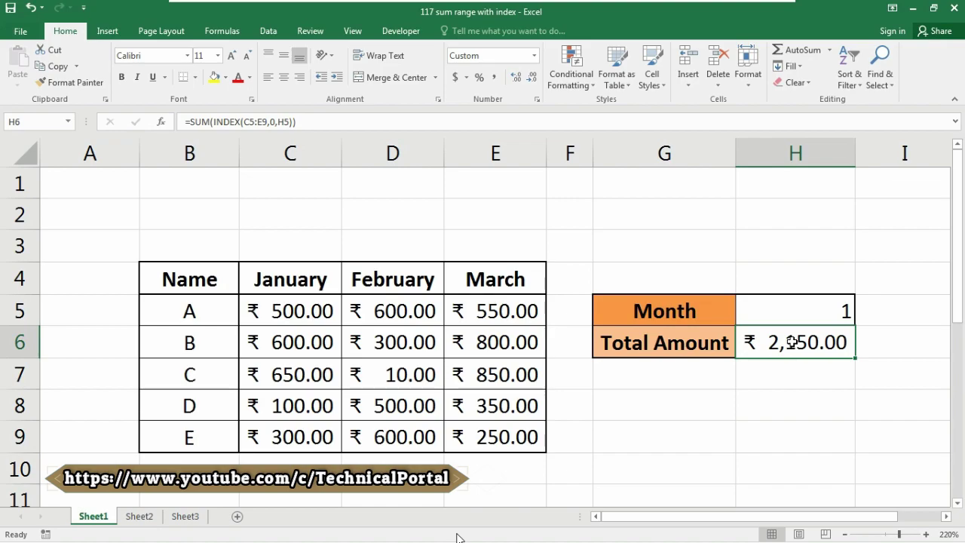
pyautogui.moveTo(299, 310); pyautogui.dragTo(287, 432)
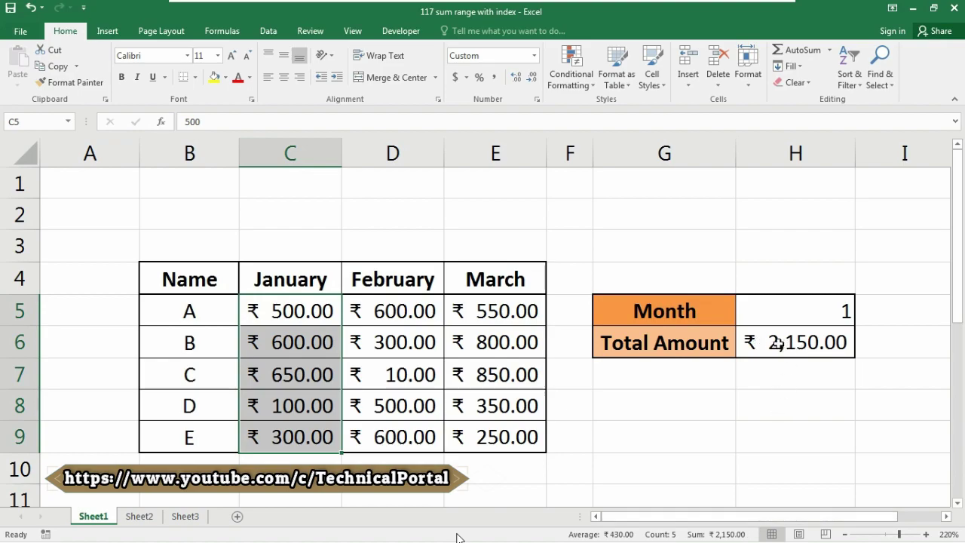
# Change Month to 2 so Total Amount shows February's 2,010.00.
pyautogui.click(822, 308)
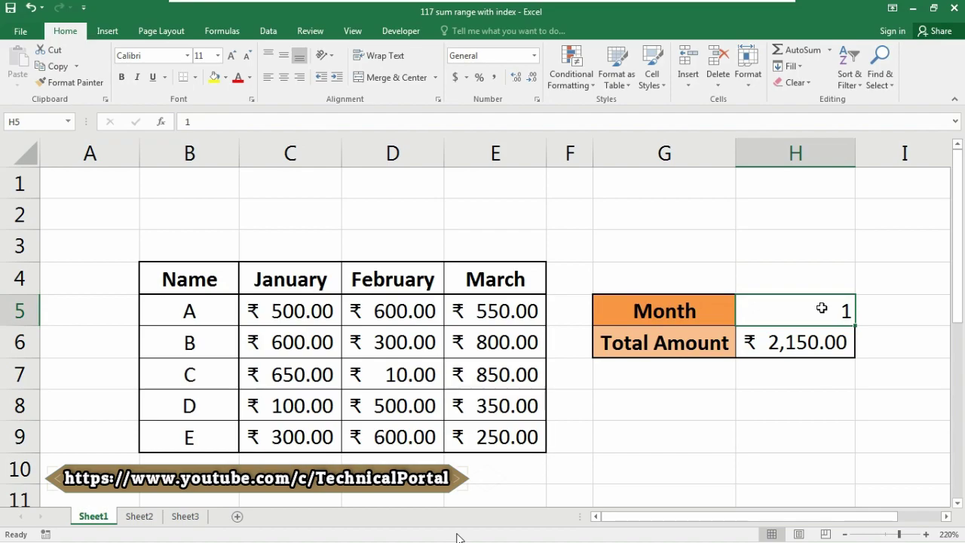
pyautogui.write('2')
pyautogui.press('Return')
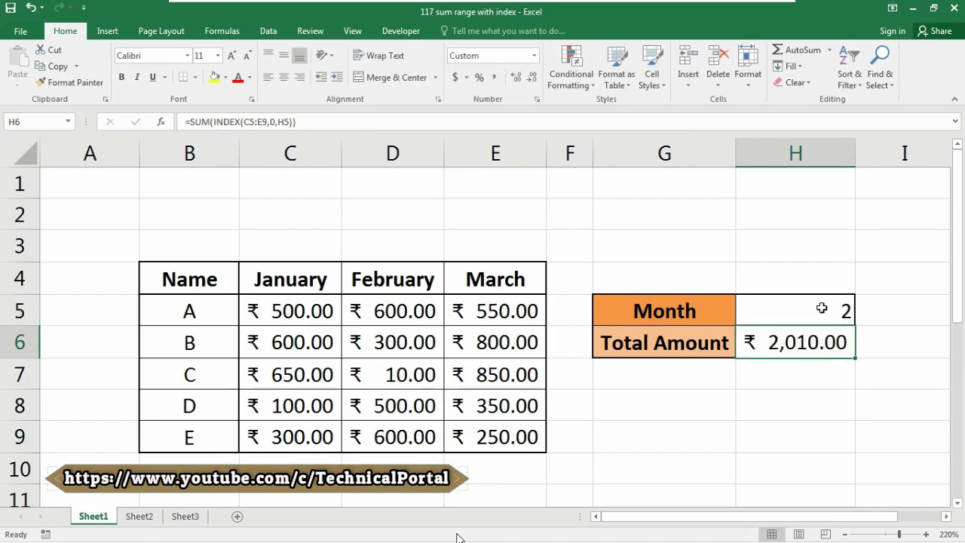
pyautogui.doubleClick(807, 344)
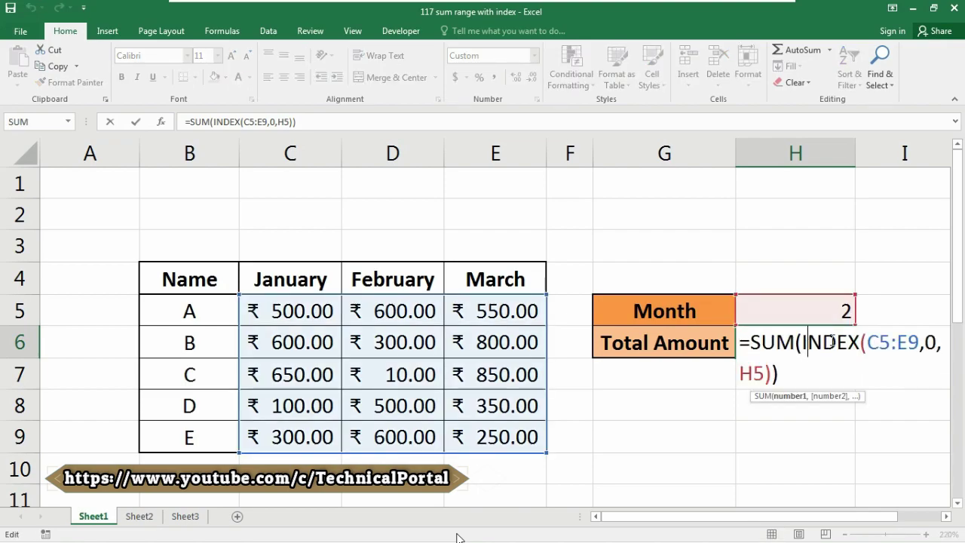
pyautogui.click(869, 342)
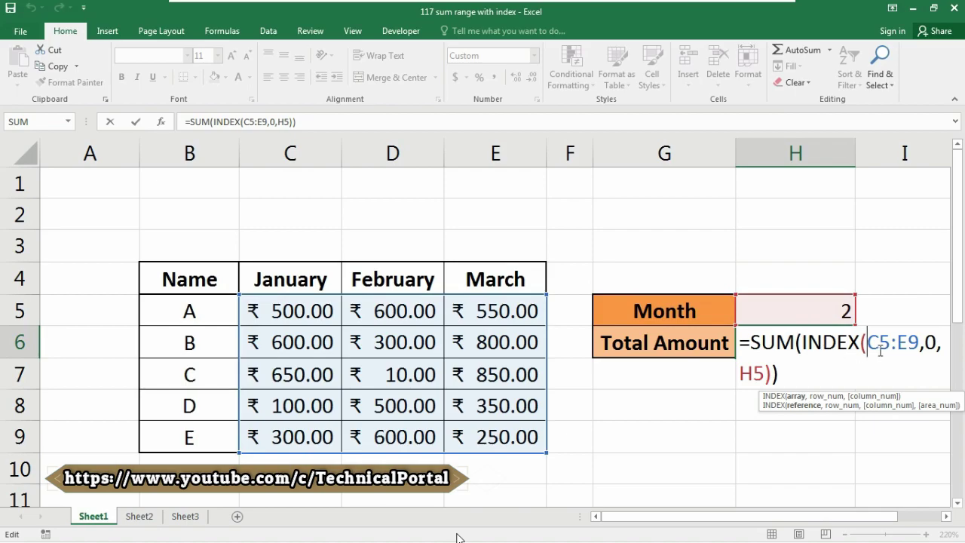
pyautogui.click(929, 342)
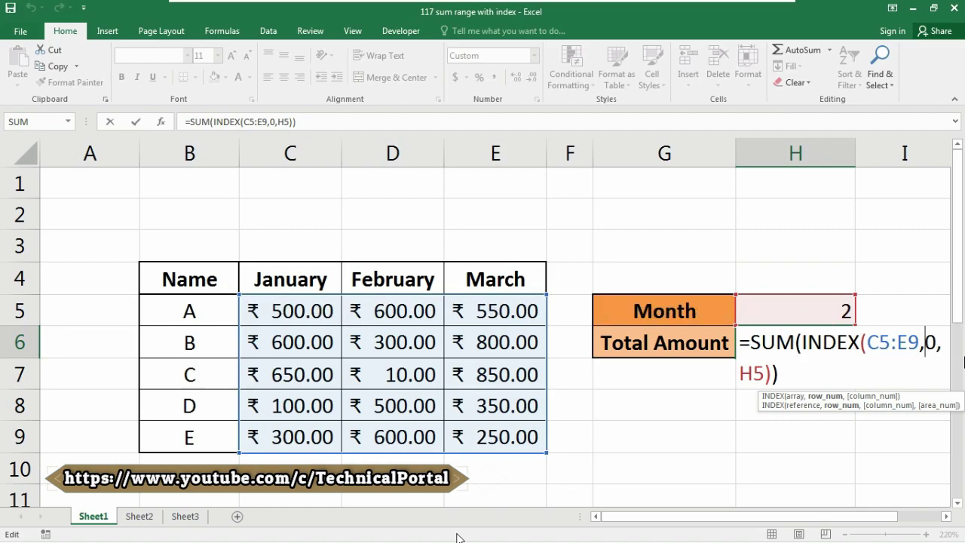
# Change the formula to =SUM(INDEX(C5:E9,H5,0)) and check row B's C6:E6 sum of 1,700.00.
pyautogui.press('Delete')
pyautogui.write('h5')
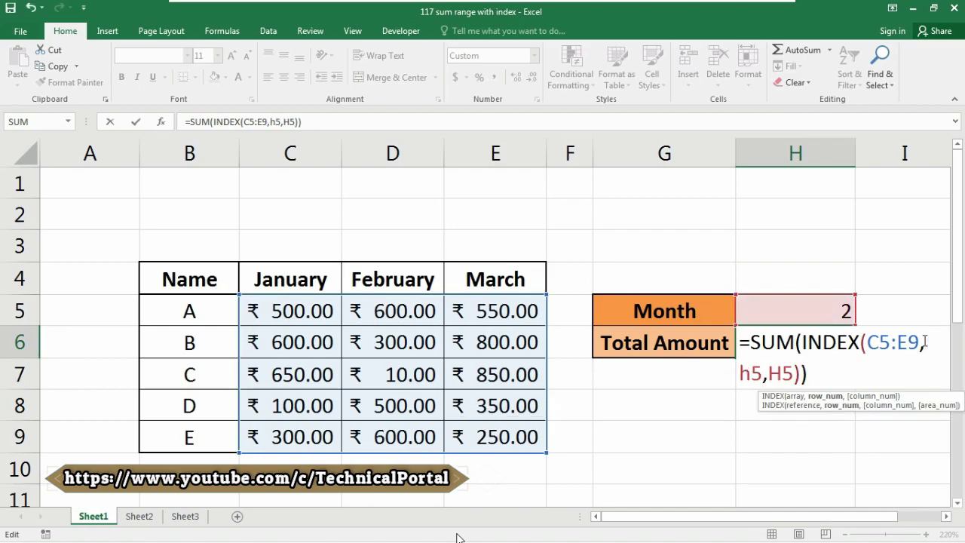
pyautogui.press('Right')
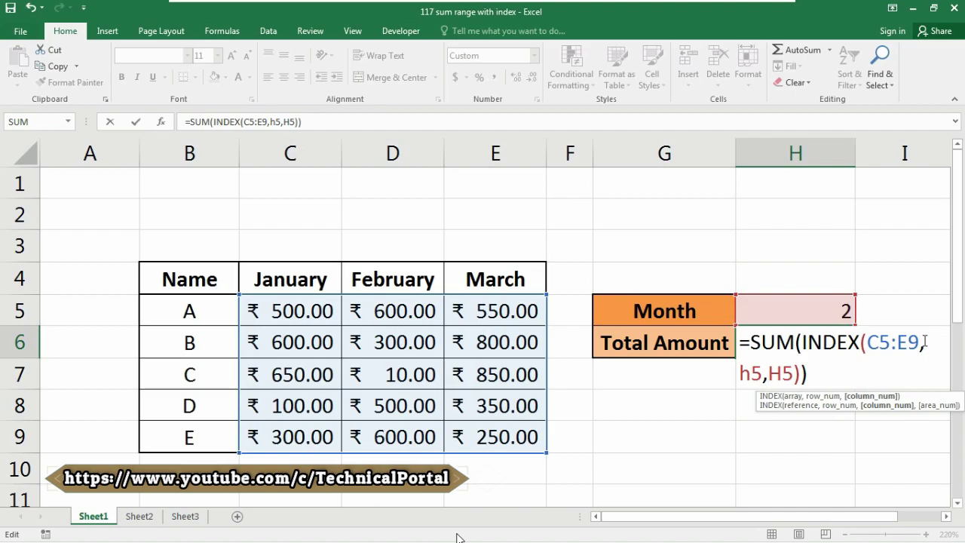
pyautogui.press('Delete')
pyautogui.press('Delete')
pyautogui.write('0')
pyautogui.hotkey('ctrl', 'Return')
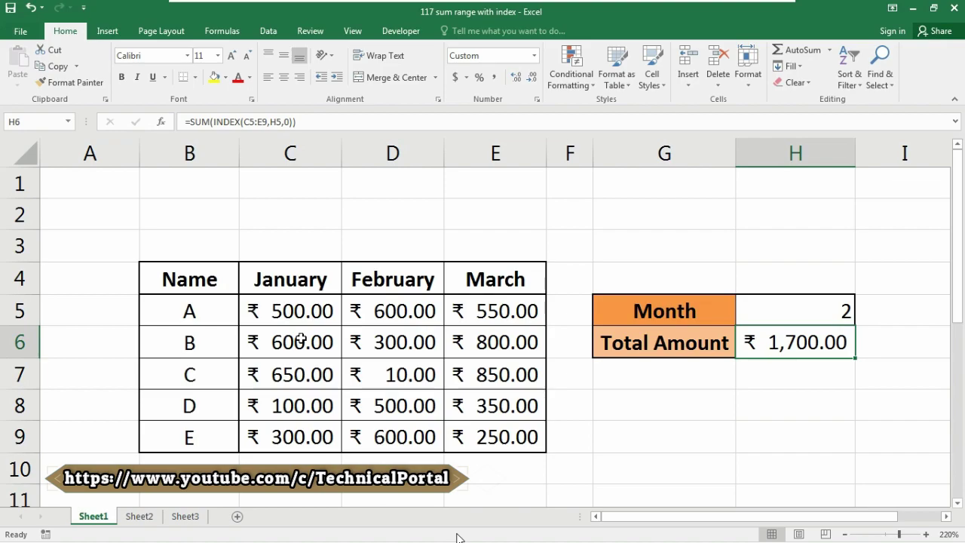
pyautogui.press('Return')
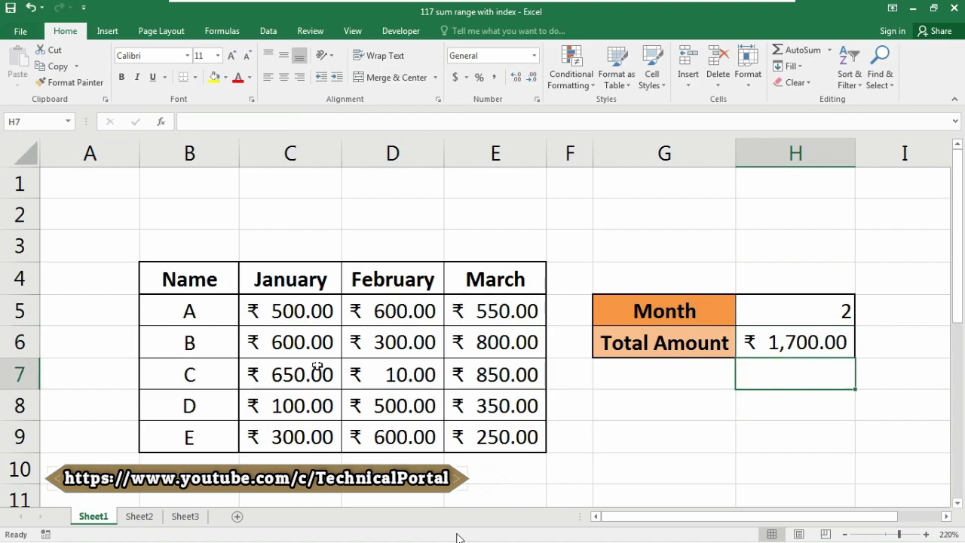
pyautogui.click(309, 351)
pyautogui.moveTo(308, 351); pyautogui.dragTo(500, 353)
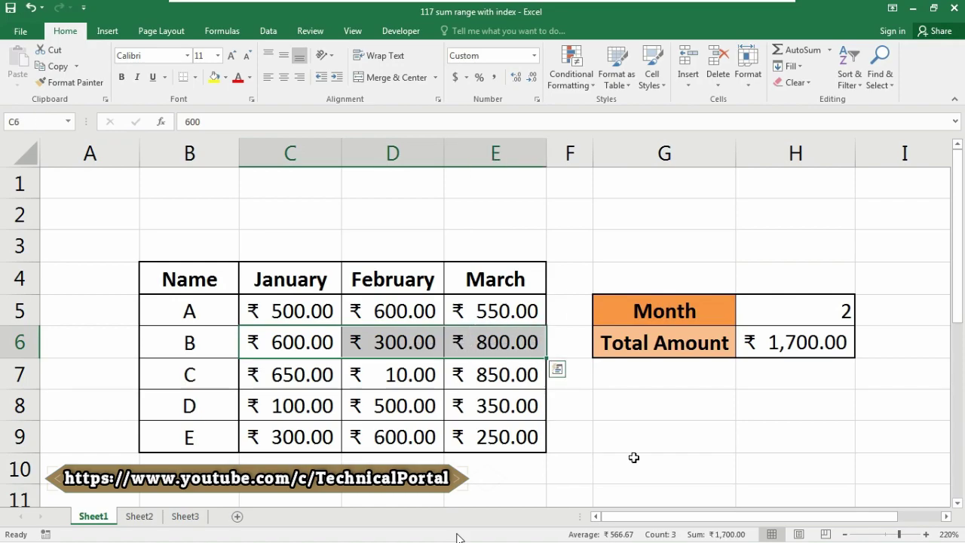